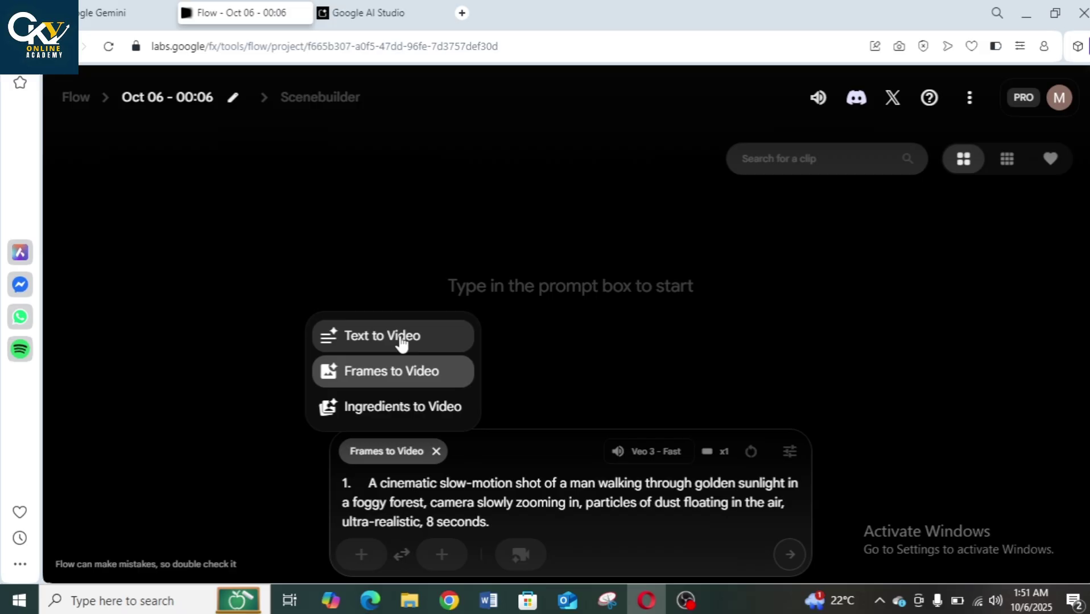
- Generate the slow-motion foggy forest clip with Text to Video in Veo 3 - Fast and play the result
click(404, 341)
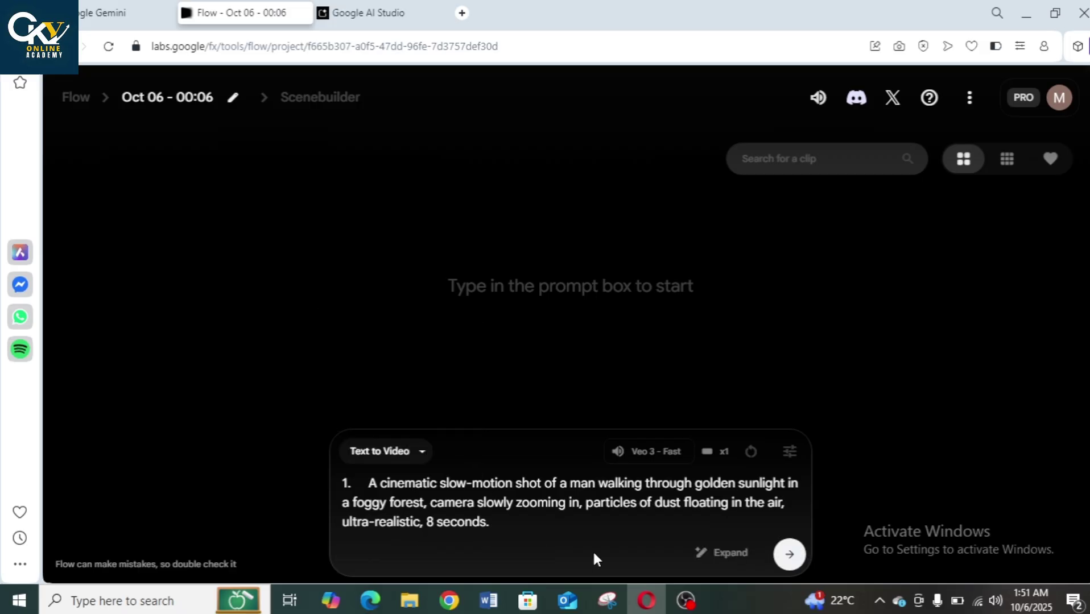
click(789, 554)
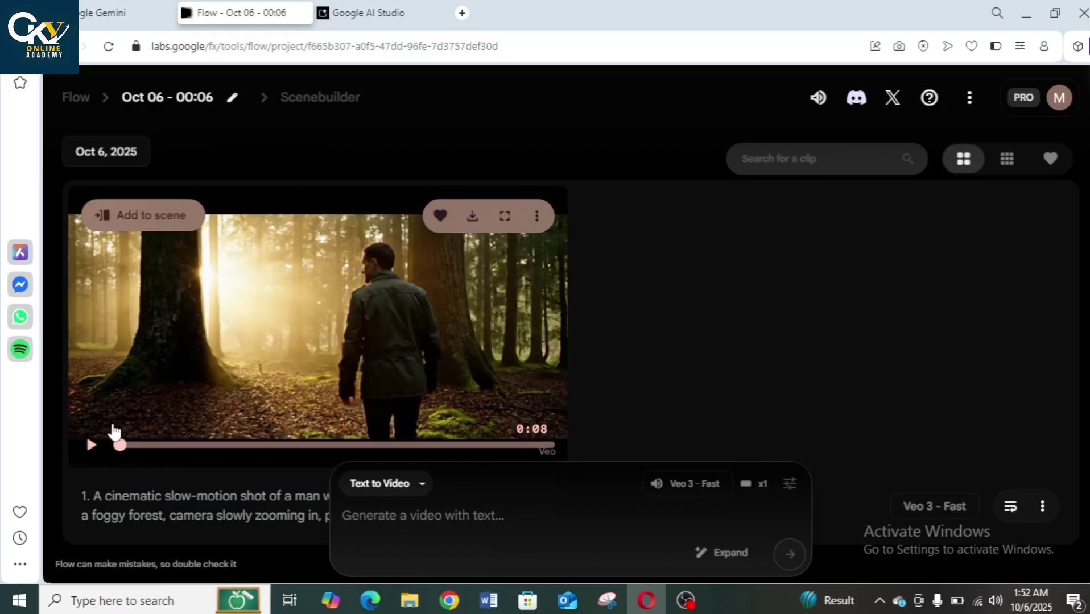
click(92, 447)
click(91, 447)
click(91, 448)
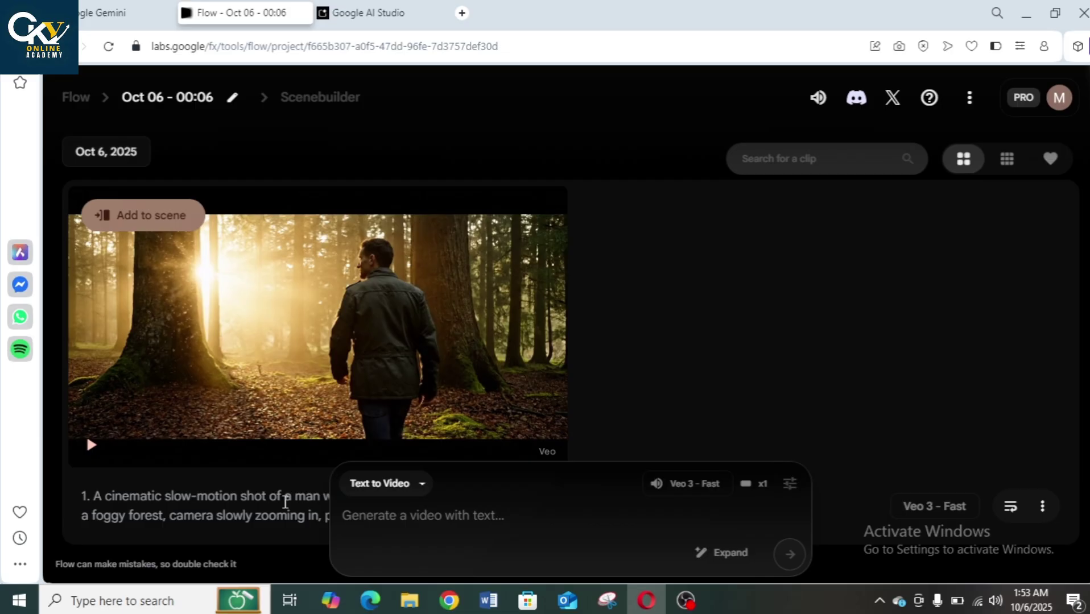
- Switch to Kling AI, enter the same foggy forest prompt for Text to Video, and try to generate it with VIDEO 2.5 Turbo
key(alt+Tab)
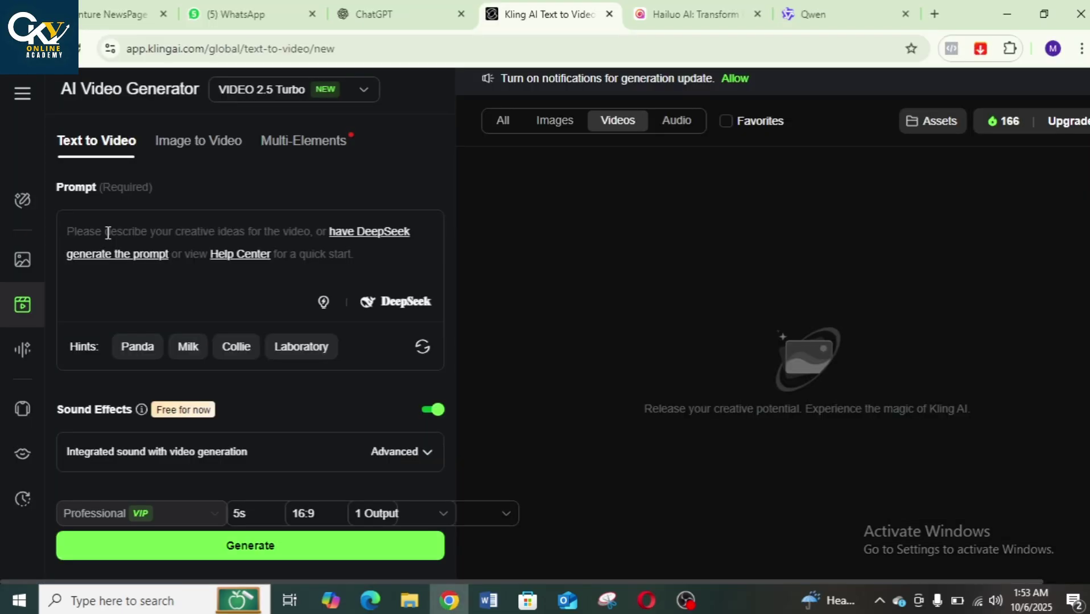
click(108, 233)
text(1. A cinematic slow-motion shot of a man walking through golden sunlight in a foggy forest, camera slowly zooming in, particles of dust floating in the air, ultra-realistic, 8 seconds.)
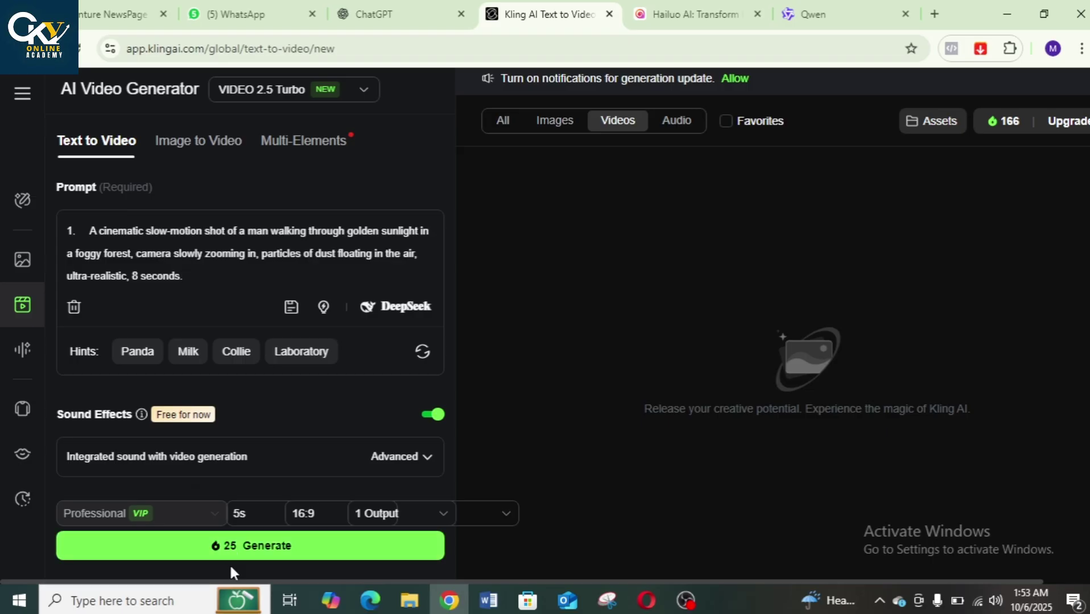
click(296, 557)
scroll(320, 440, down, 1)
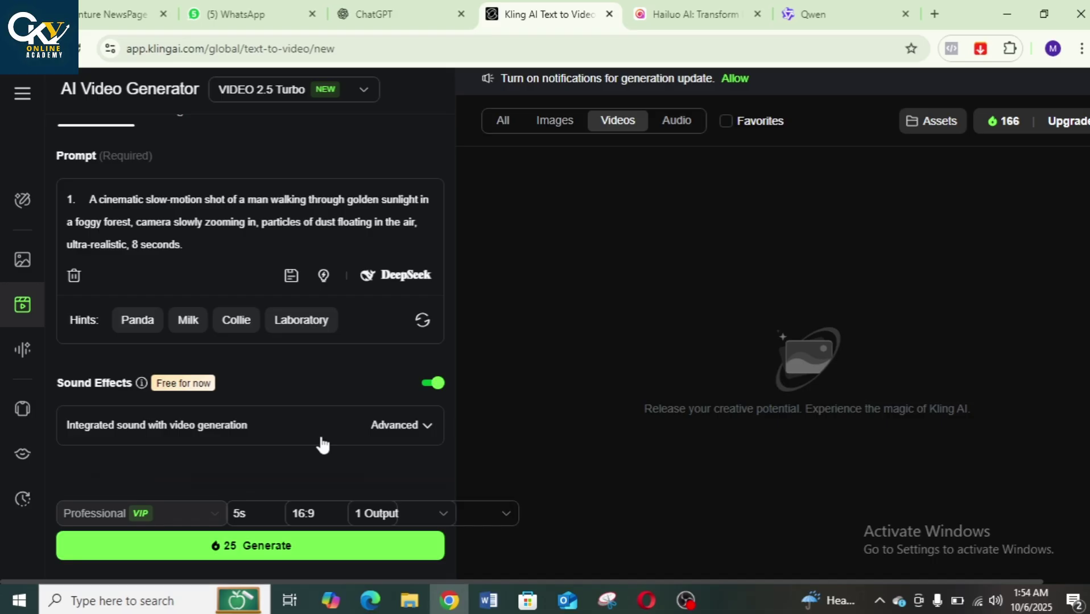
- Switch to Hailuo AI and enter the same foggy forest video prompt
click(696, 12)
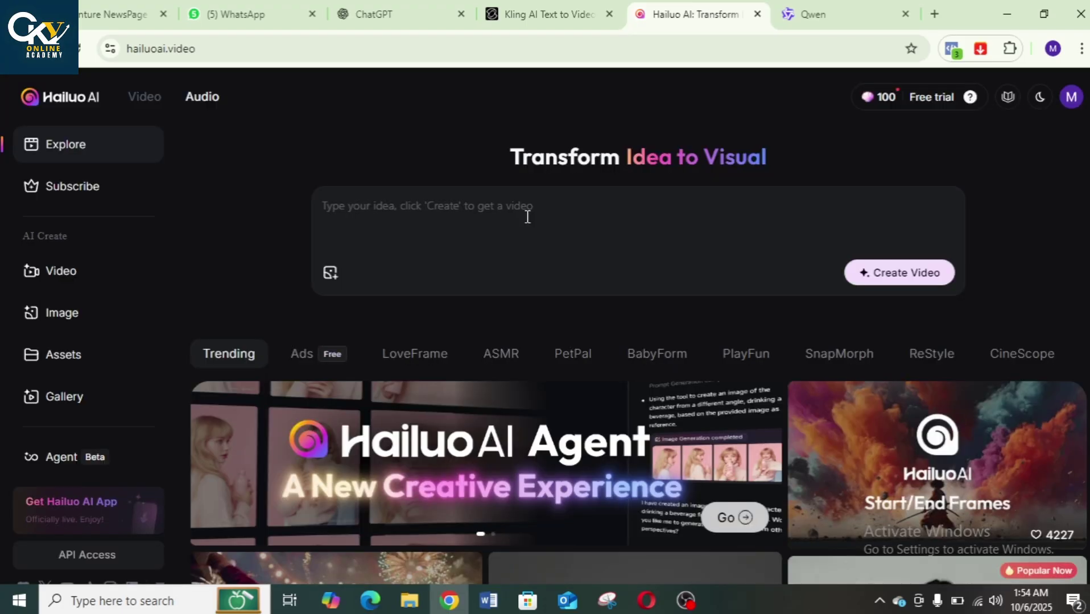
click(528, 216)
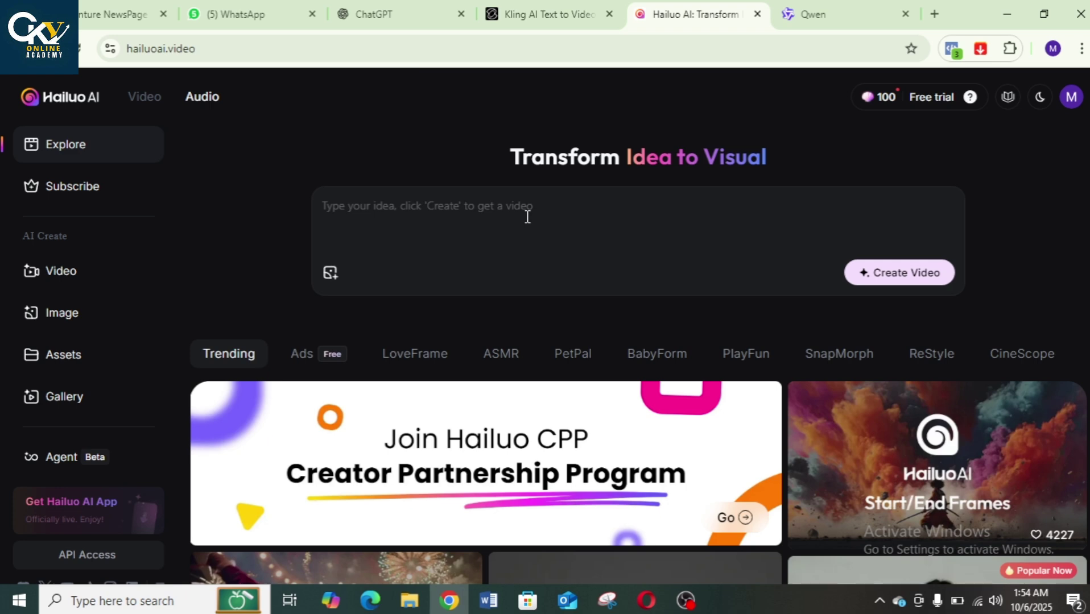
text(1. A cinematic slow-motion shot of a man walking through golden sunlight in a foggy forest, camera slowly zooming in, particles of dust floating in the air, ultra-realistic, 8 seconds.)
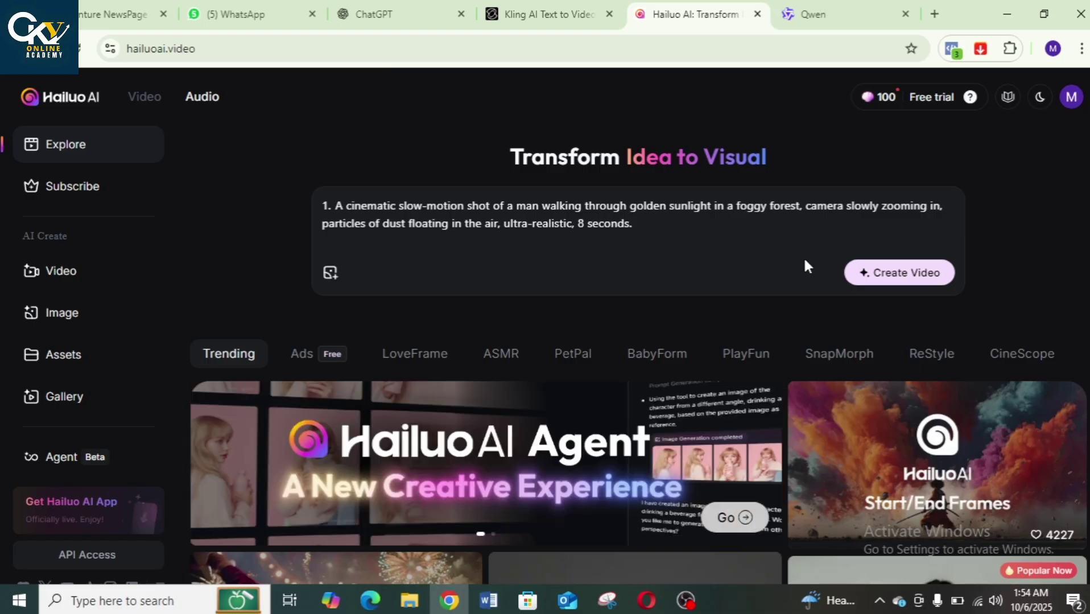
- Delete ", 8 seconds." from the end of the Hailuo AI prompt and create the video
key(BackSpace)
key(BackSpace)
key(BackSpace)
key(BackSpace)
key(BackSpace)
key(BackSpace)
key(BackSpace)
key(BackSpace)
key(BackSpace)
key(BackSpace)
key(BackSpace)
key(BackSpace)
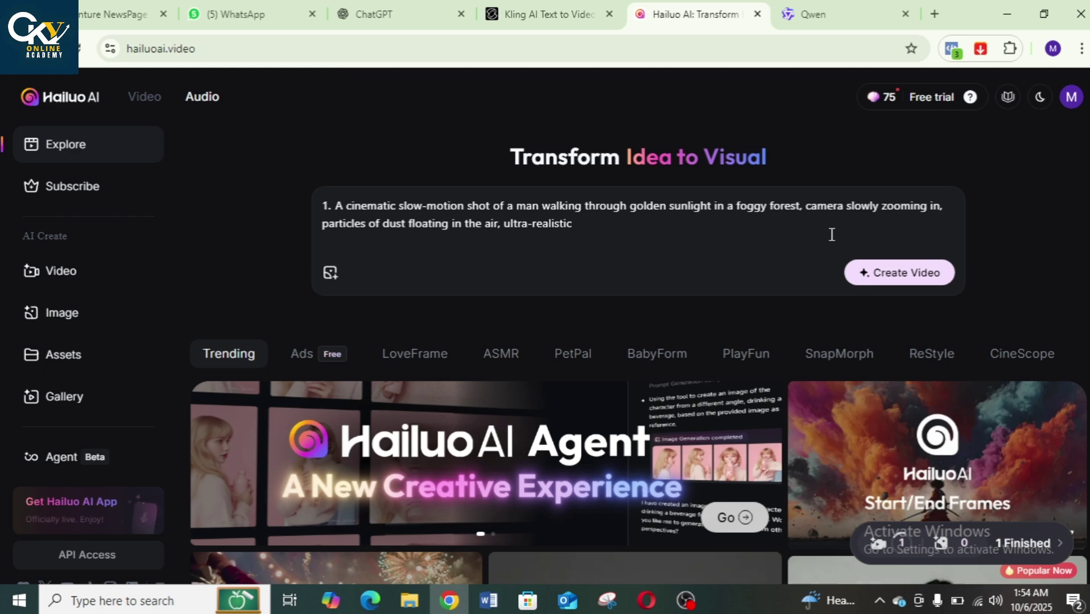
- Return to Kling AI and delete "8 seconds." from the end of its prompt
key(ctrl+shift+Tab)
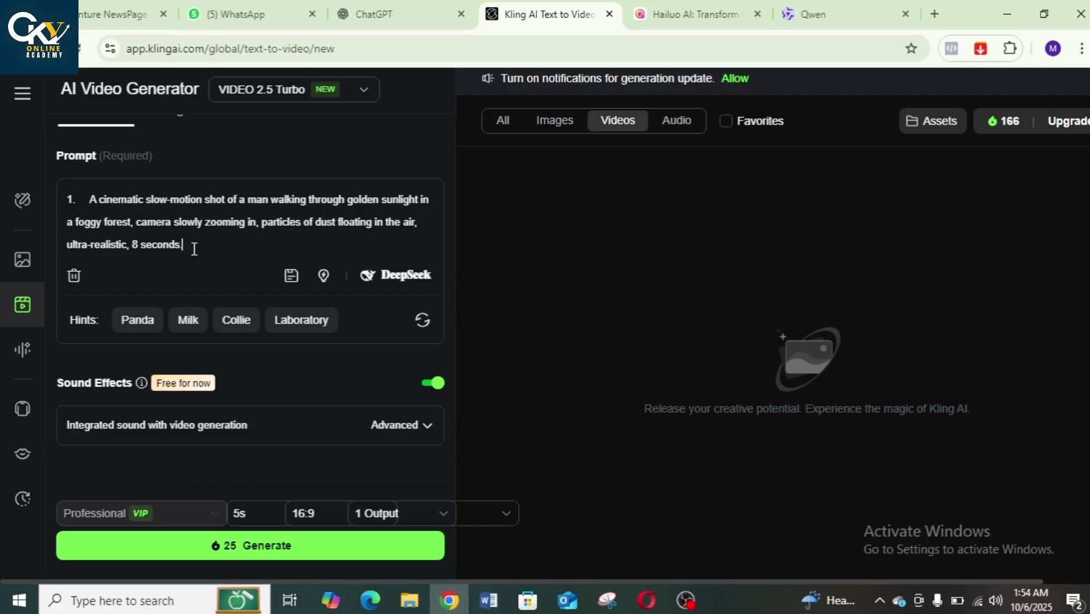
key(ctrl+BackSpace)
key(ctrl+BackSpace)
- Check the generation progress in Hailuo AI and review the text-to-video settings in Kling AI
click(677, 9)
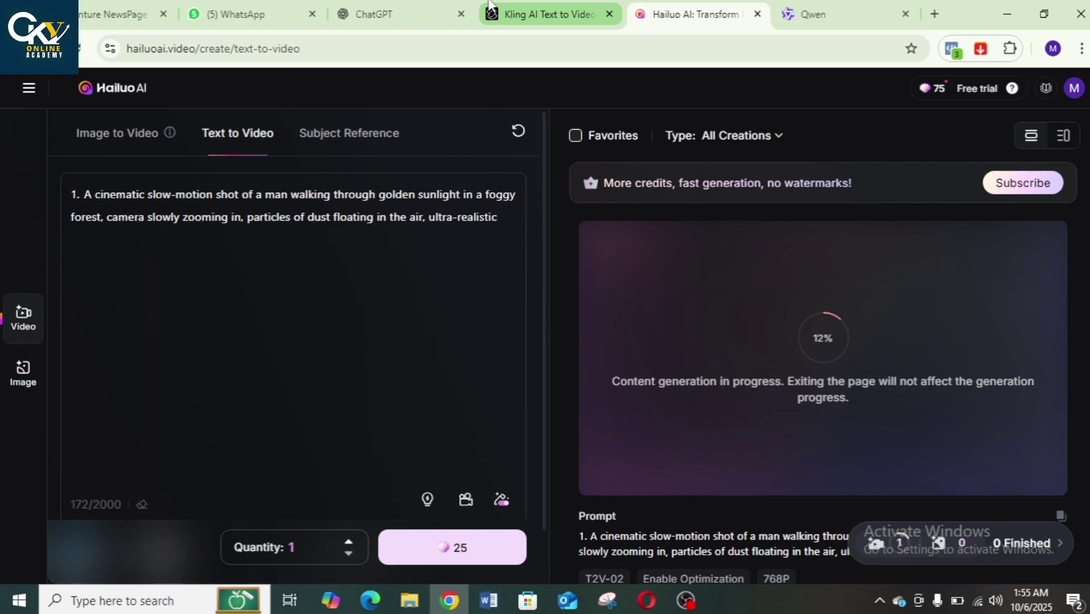
click(490, 7)
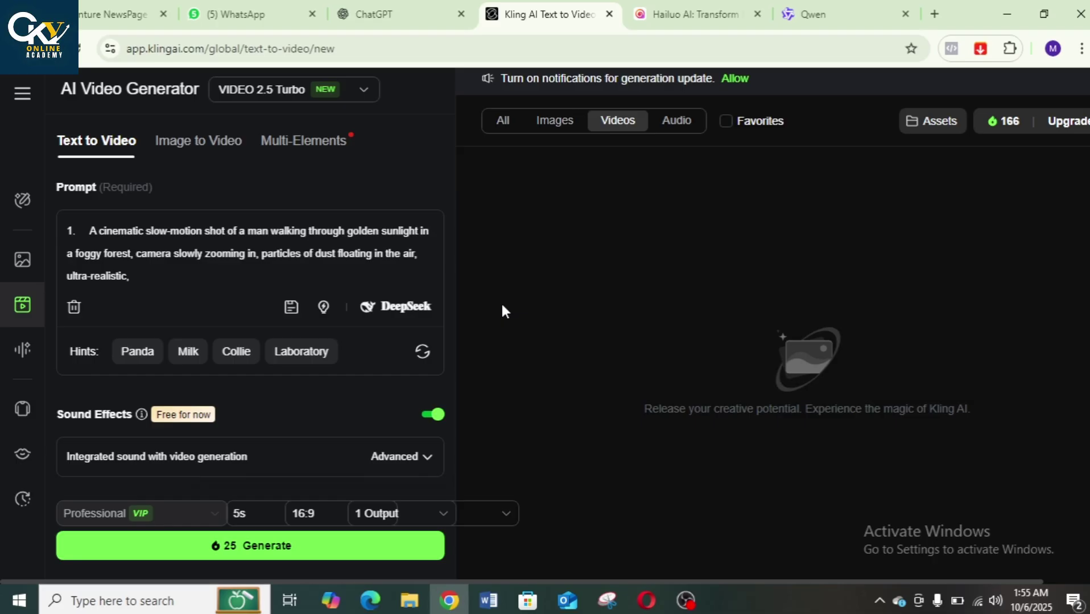
scroll(247, 391, down, 1)
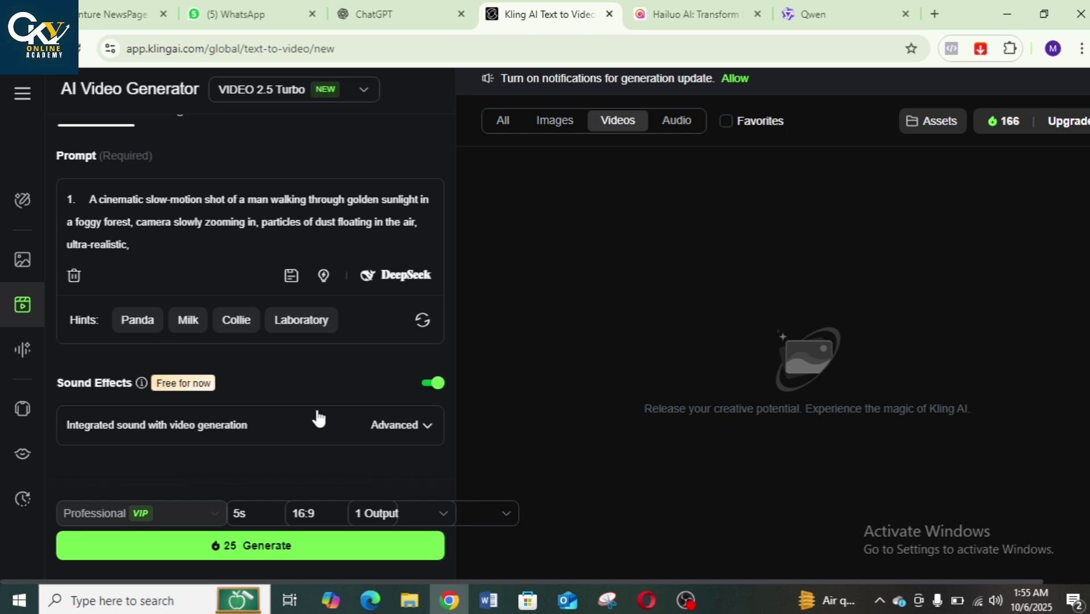
- Switch to Qwen, choose Video Generation, and enter the foggy forest prompt ending with "ultra-realistic," without the duration
key(ctrl+9)
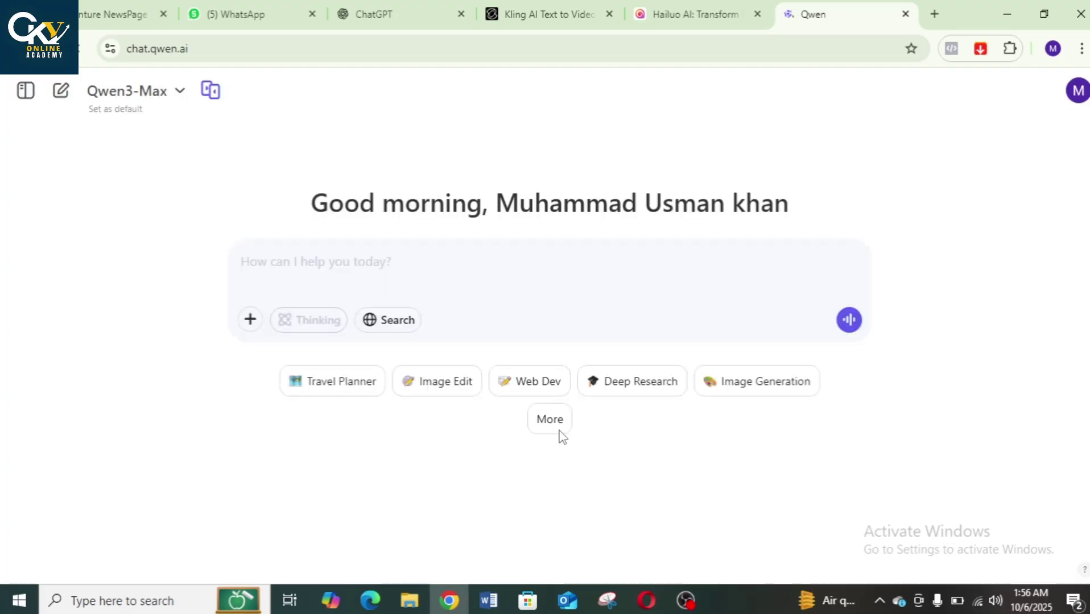
click(561, 430)
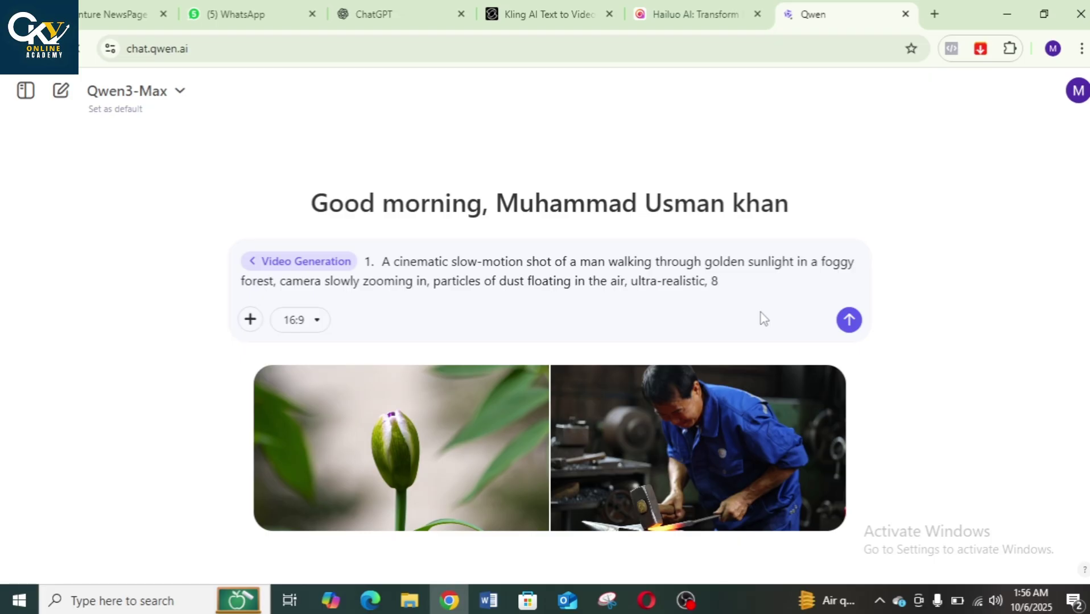
key(BackSpace)
key(BackSpace)
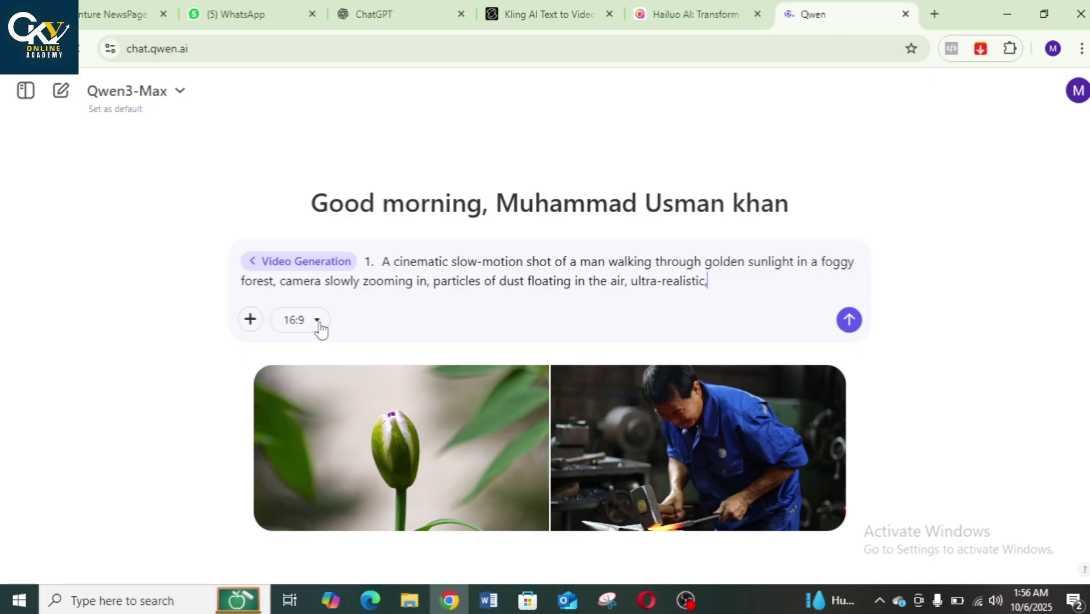
- Look through the aspect ratio options, keep 16:9, and submit the Qwen video prompt
click(316, 320)
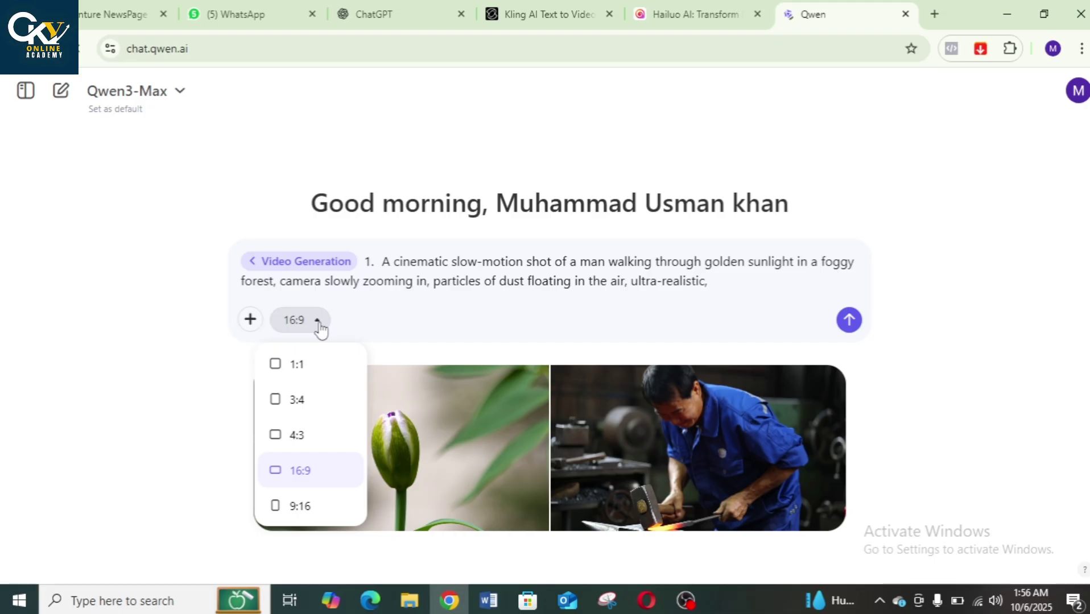
click(318, 324)
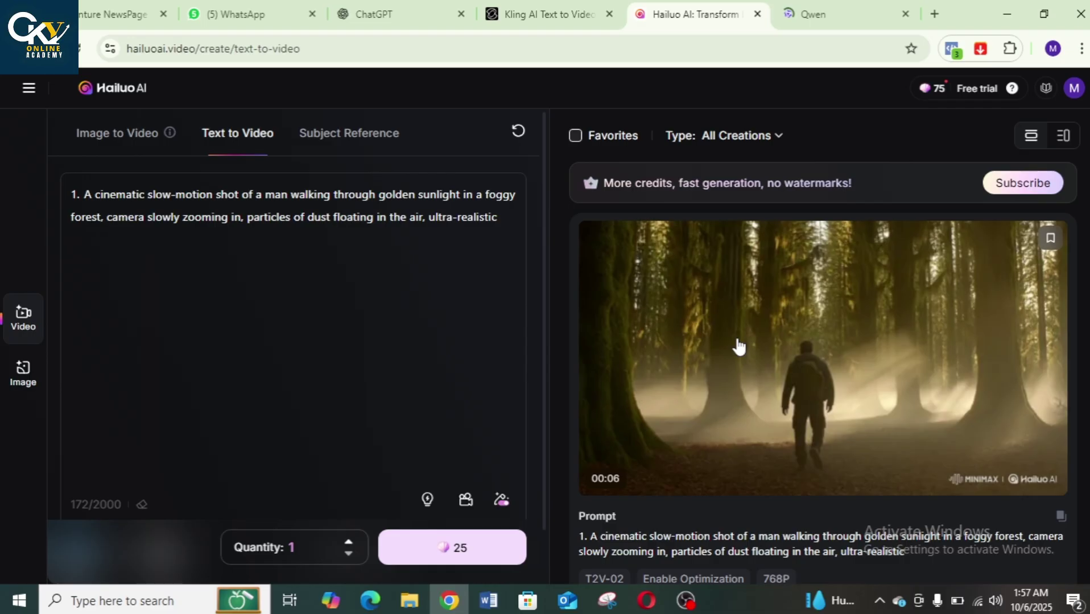
key(ctrl+Tab)
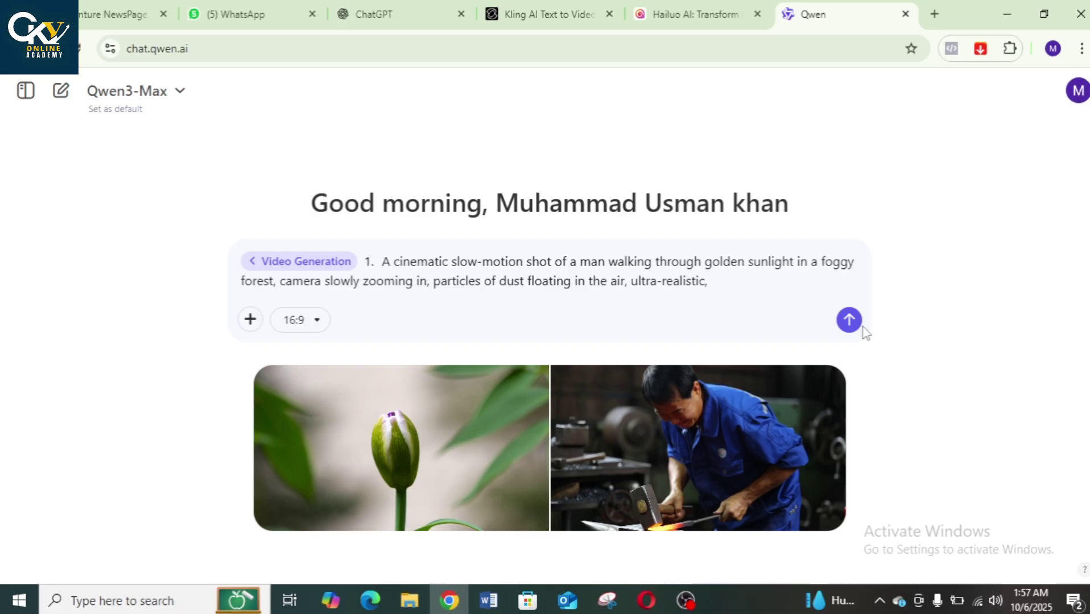
click(856, 324)
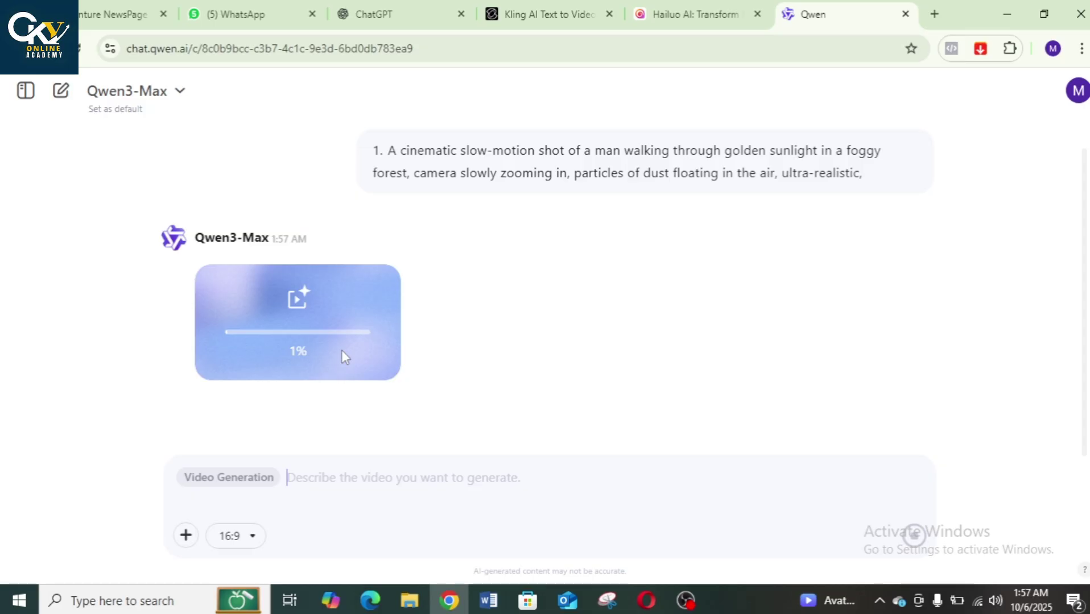
- View the generated Hailuo AI clip, and play the desert sunset clip in Flow with the speaker volume at 100
click(706, 8)
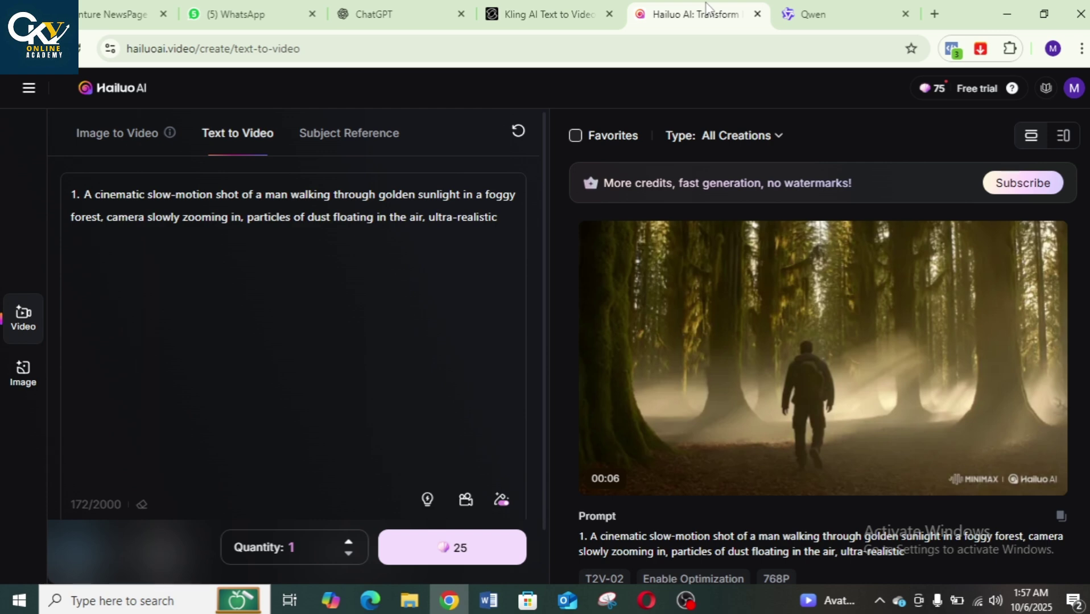
key(alt+Tab)
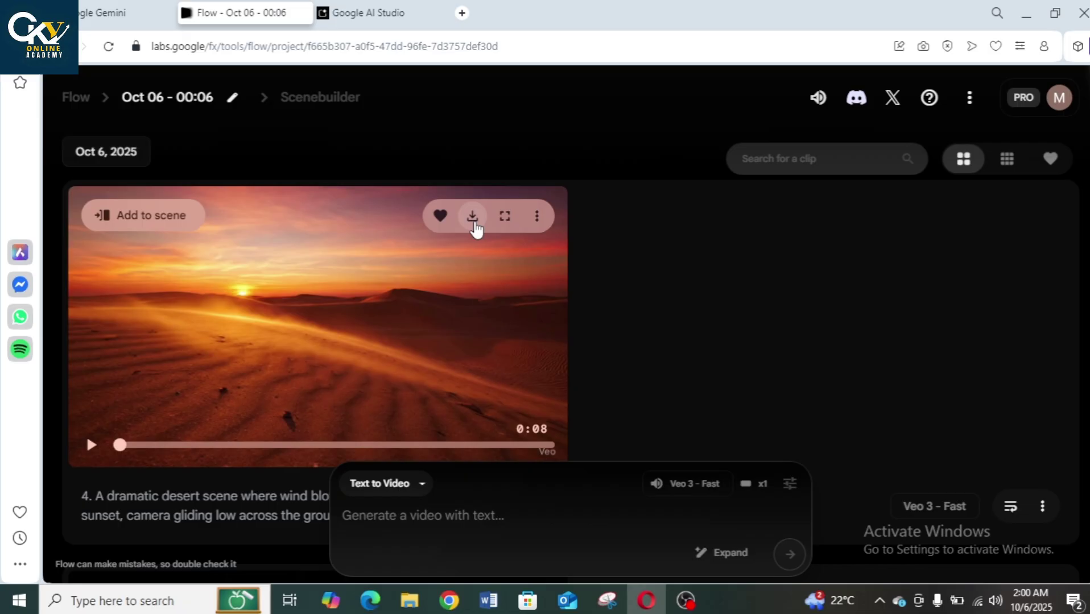
click(260, 419)
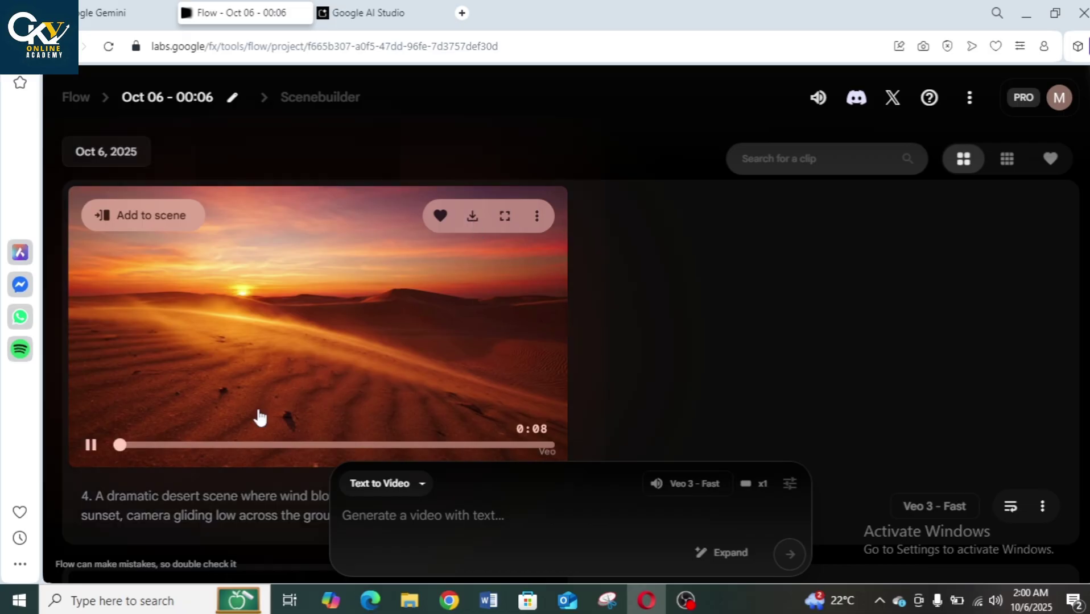
click(92, 447)
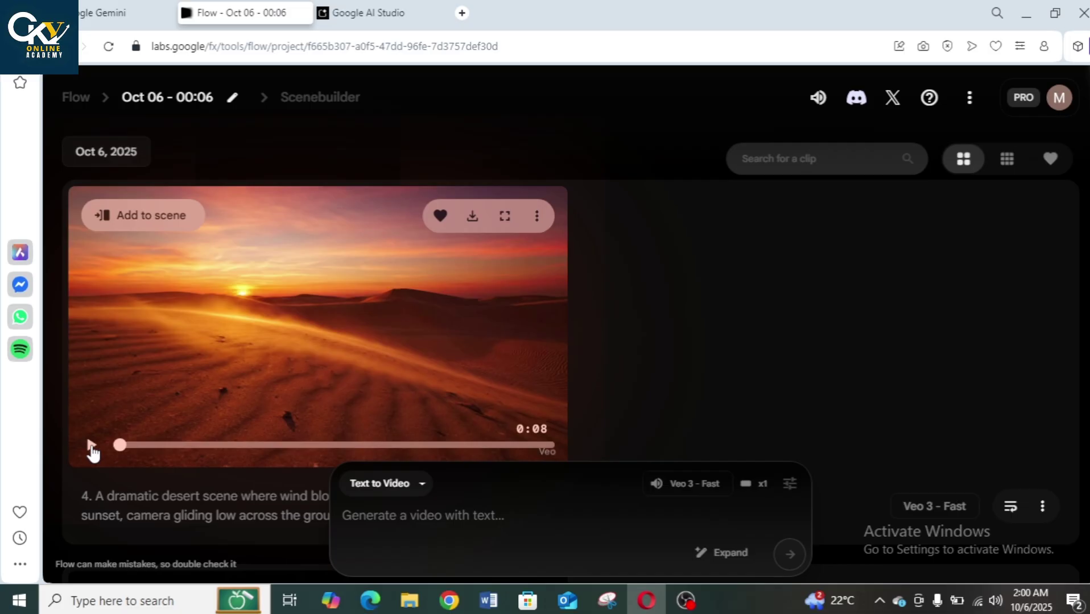
click(995, 601)
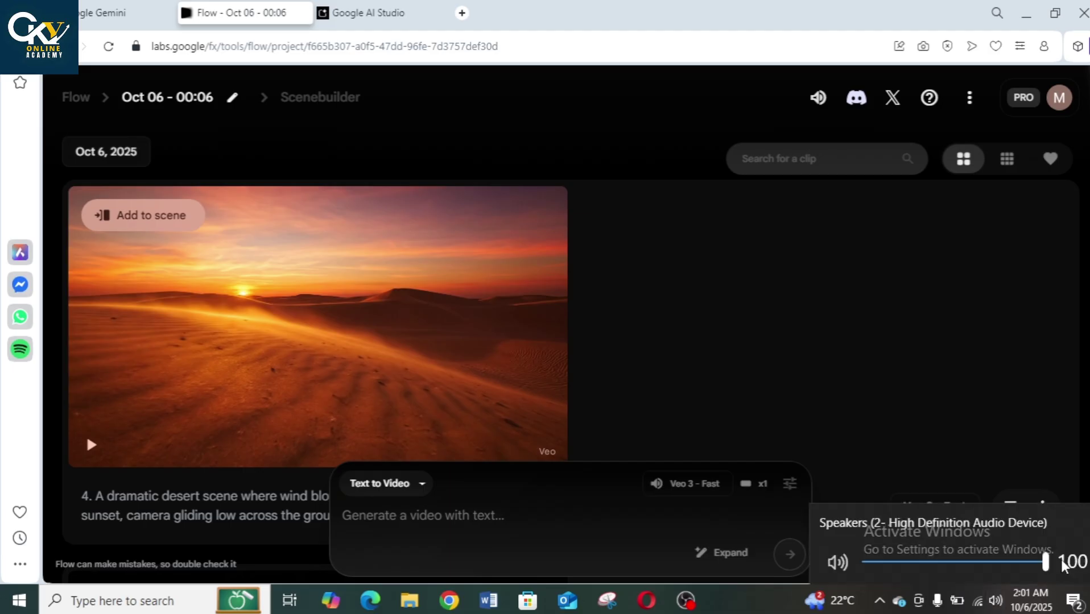
click(89, 449)
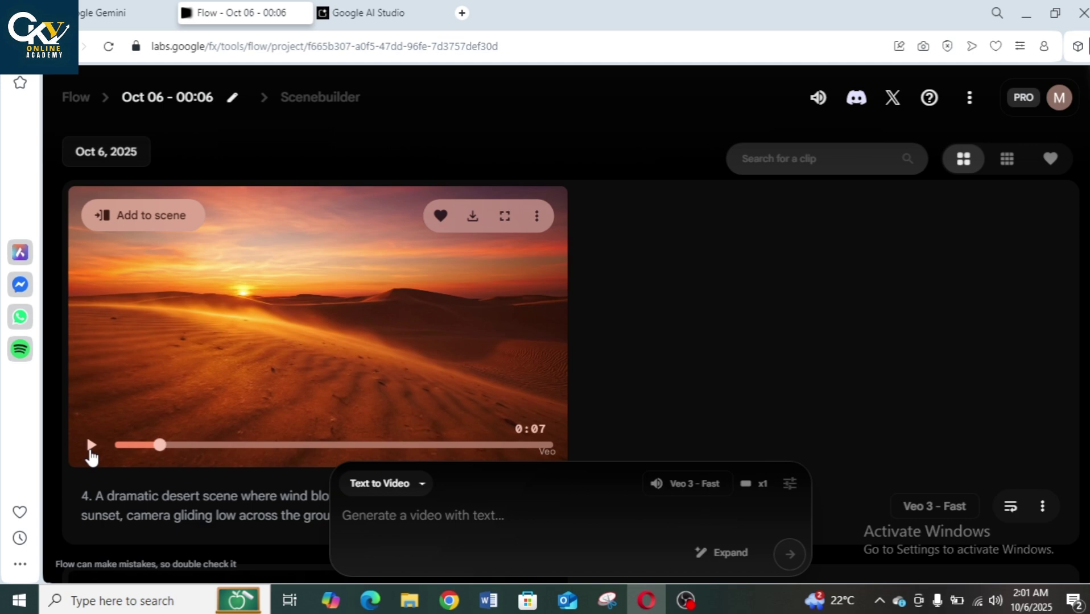
- Select the hospital delivery room prompt, number 7, in the Word document and switch to Flow in the browser
key(alt+Tab)
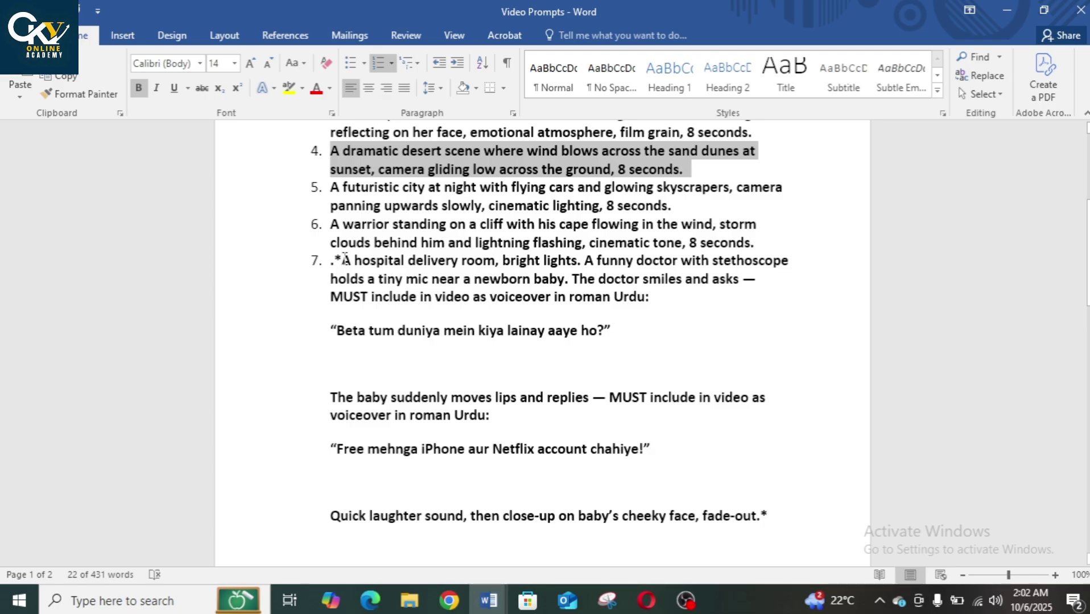
drag(345, 260, 413, 450)
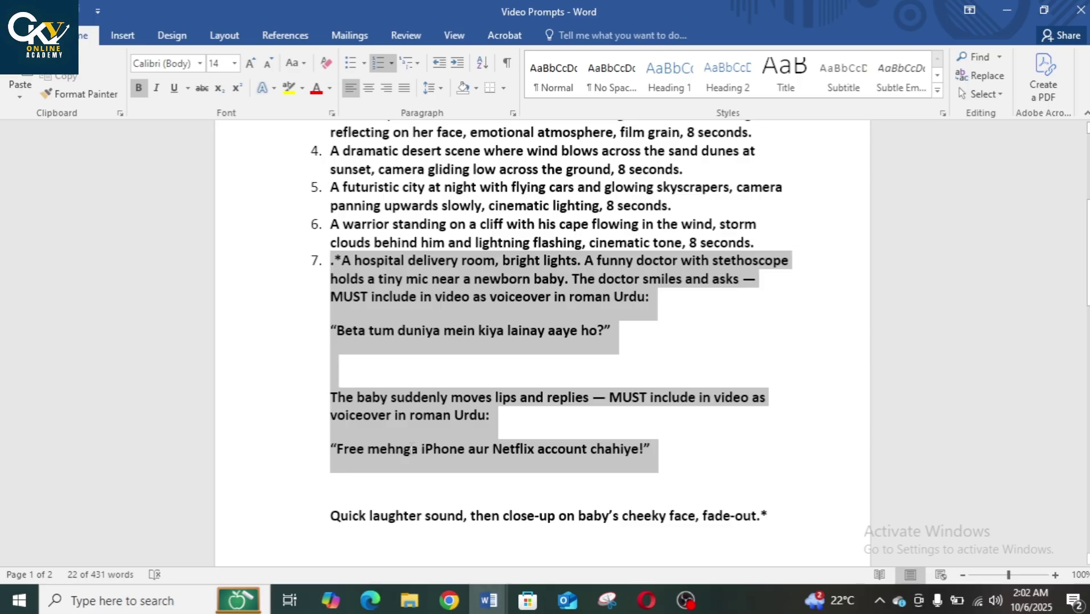
key(alt+Tab)
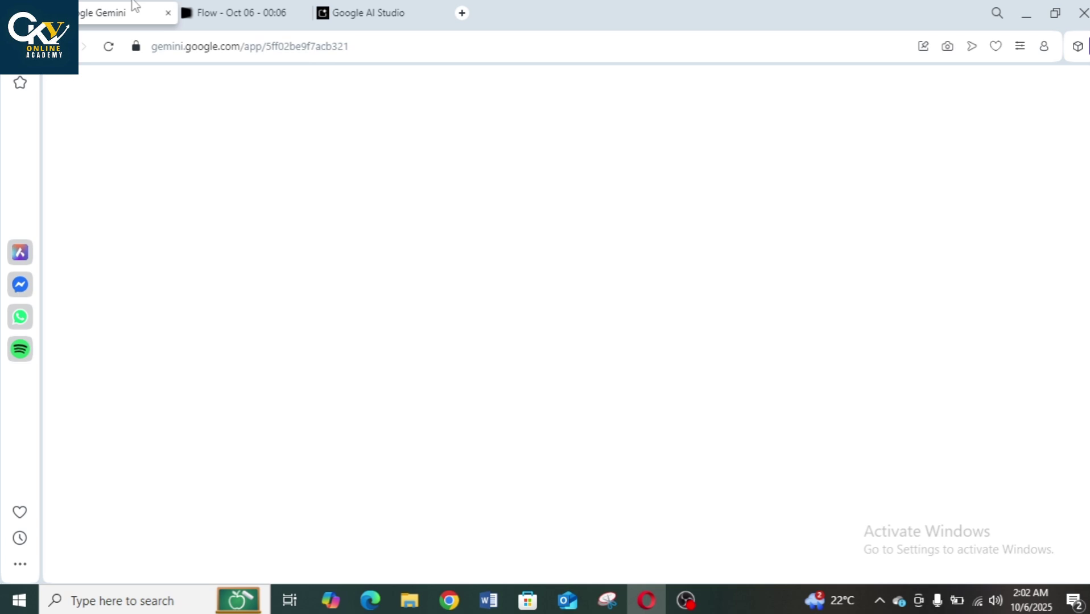
click(239, 13)
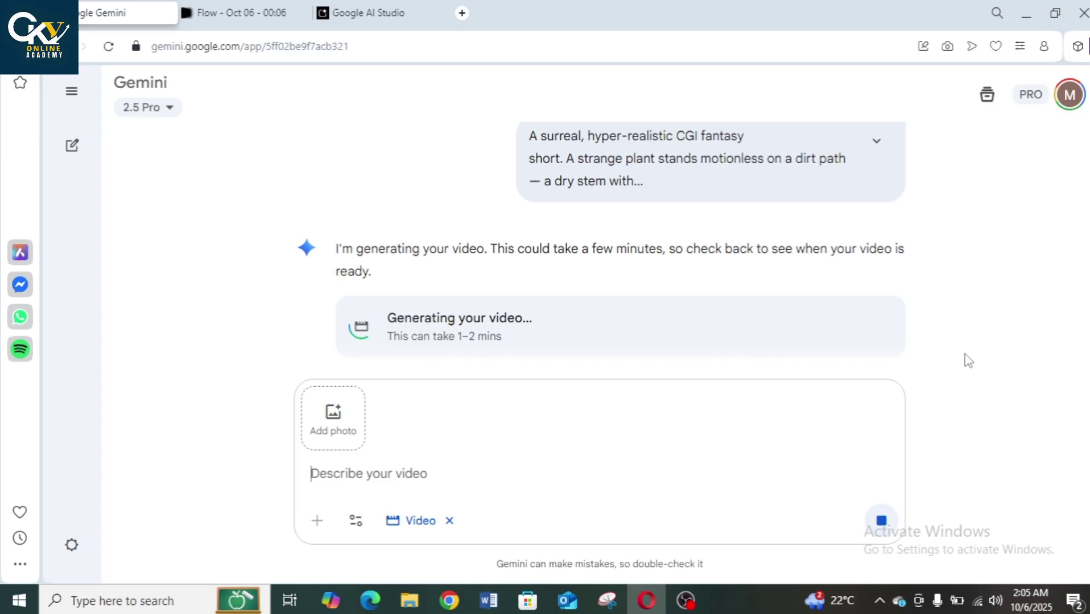
- Paste the kawaii chibi-style fast-food characters prompt from Word into Gemini, generate the video, and view it
scroll(695, 286, down, 1)
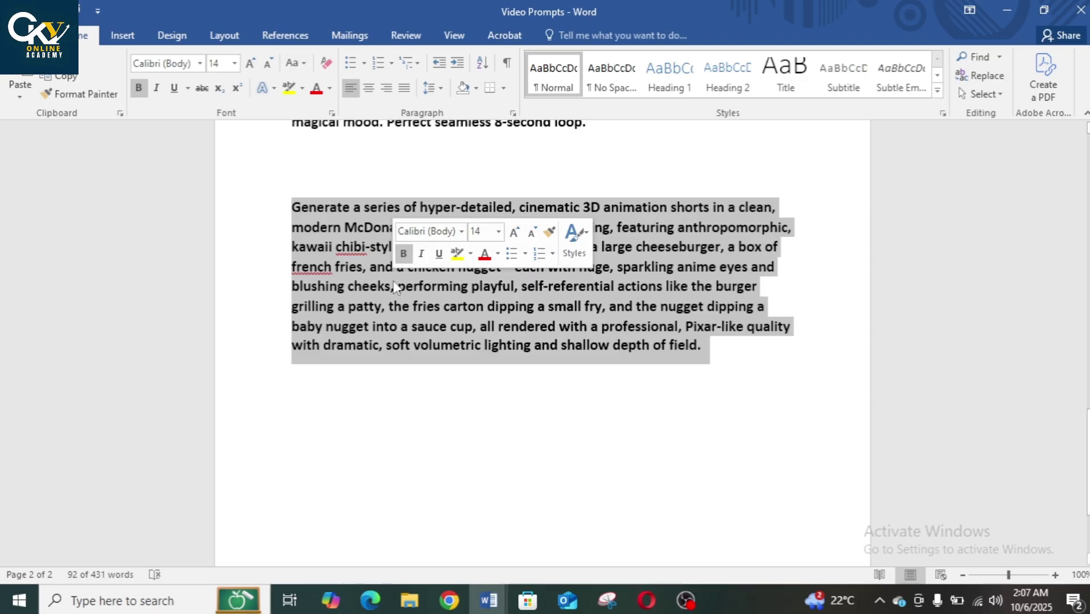
key(alt+Tab)
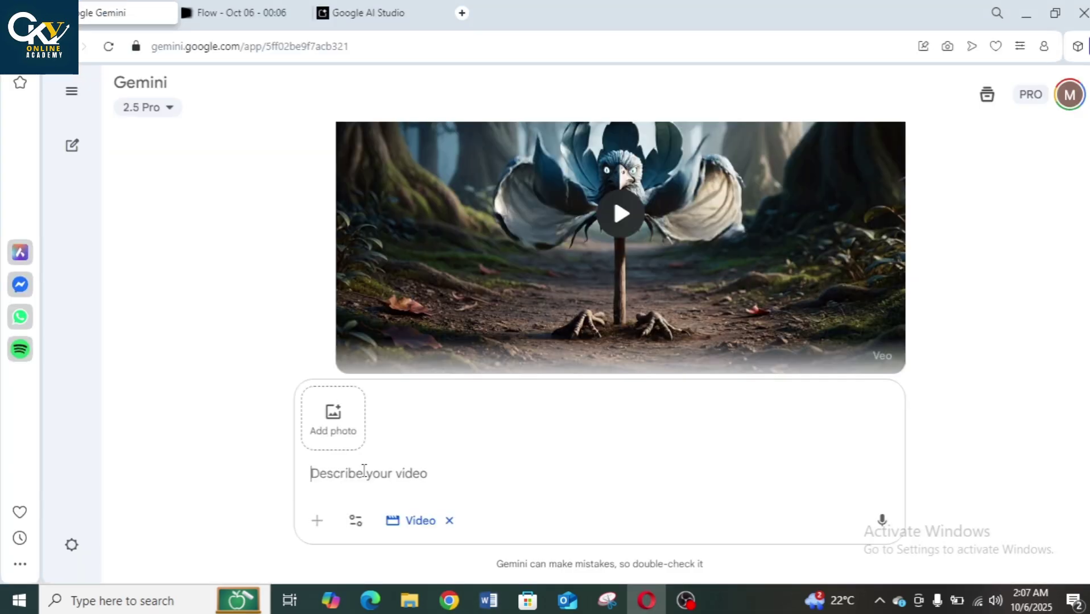
key(ctrl+v)
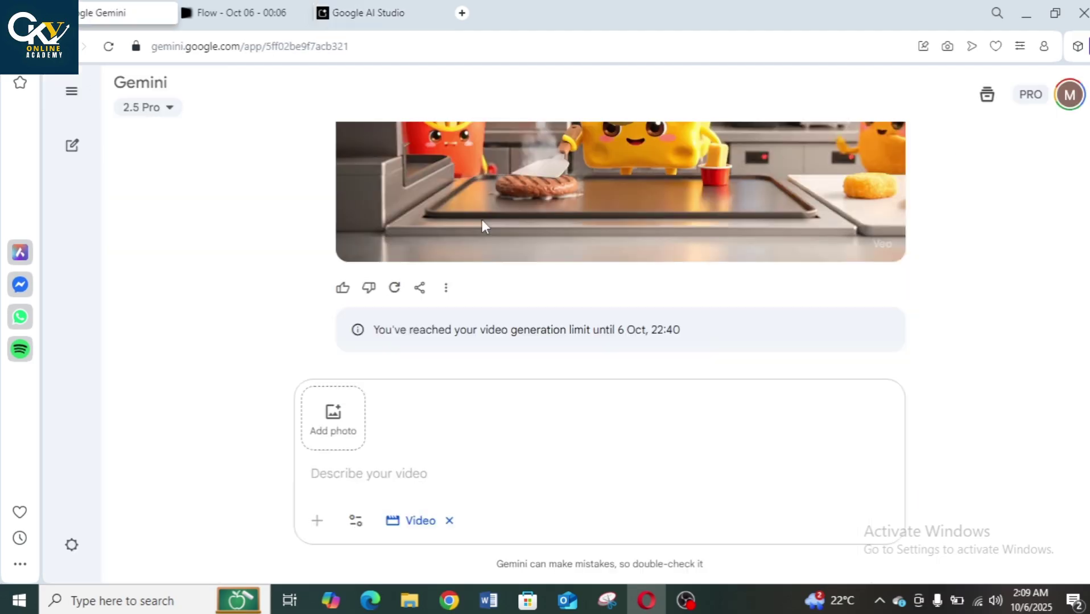
scroll(481, 220, up, 3)
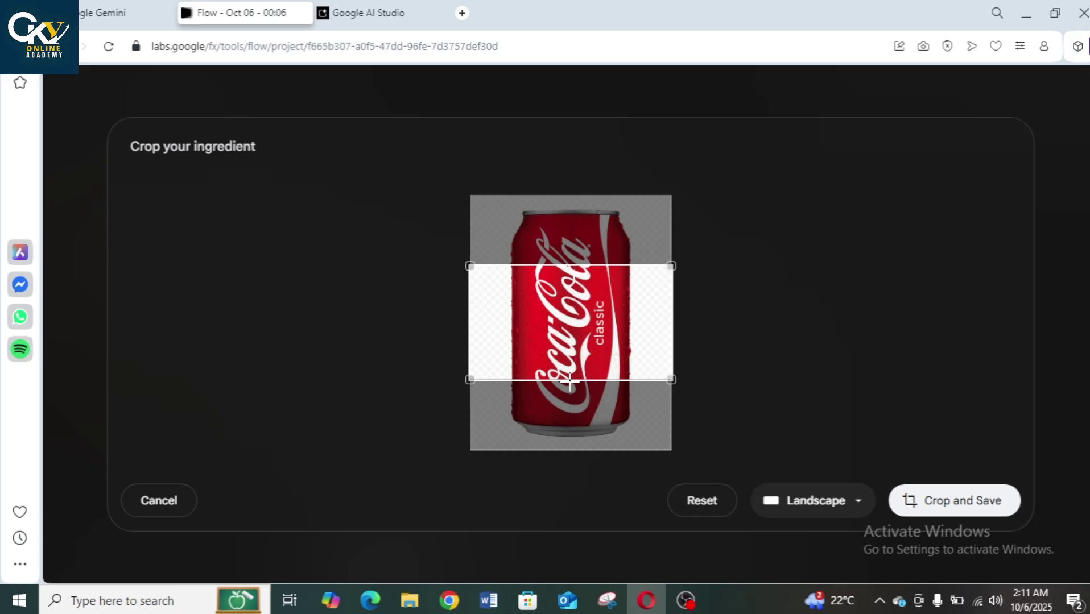
- Crop the Coca-Cola can image to landscape format and save it as the ingredient in Flow
click(908, 500)
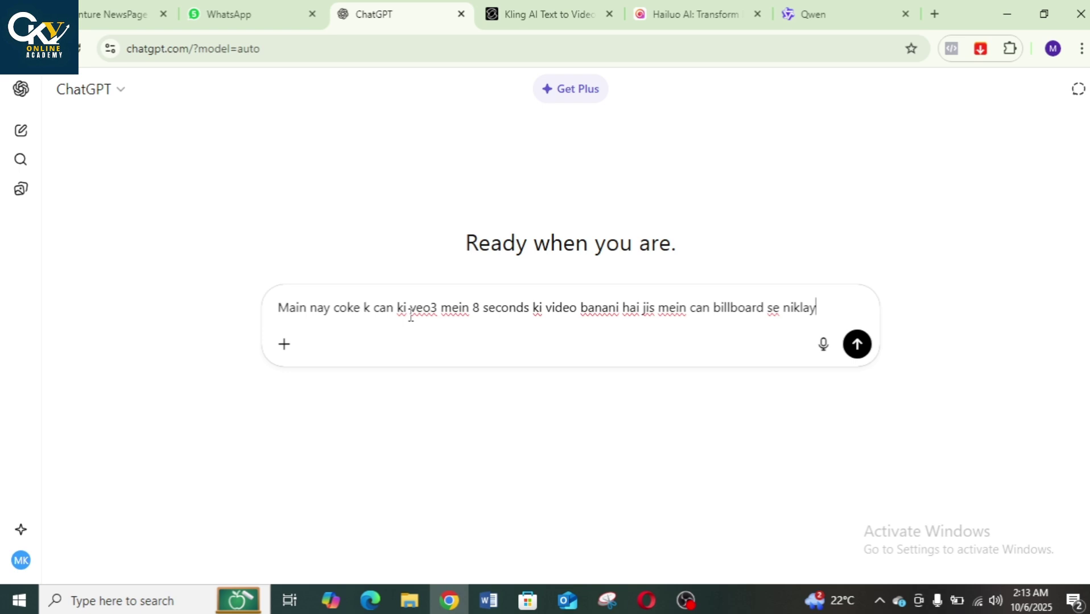
text(aur hawa mein)
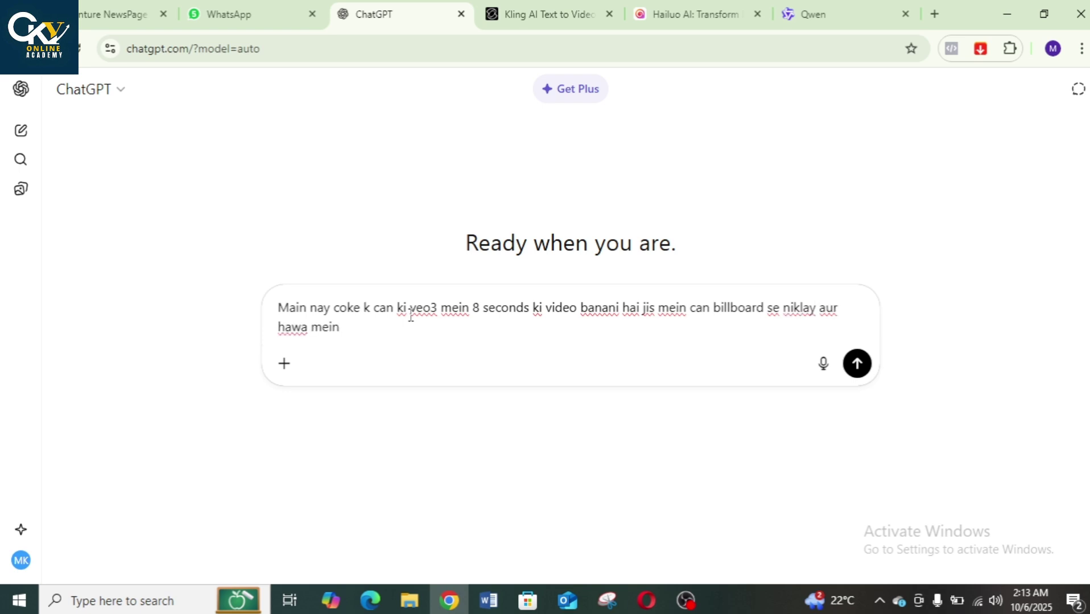
key(BackSpace)
key(BackSpace)
key(BackSpace)
key(BackSpace)
key(BackSpace)
key(BackSpace)
key(BackSpace)
key(BackSpace)
key(BackSpace)
key(BackSpace)
key(BackSpace)
key(BackSpace)
key(BackSpace)
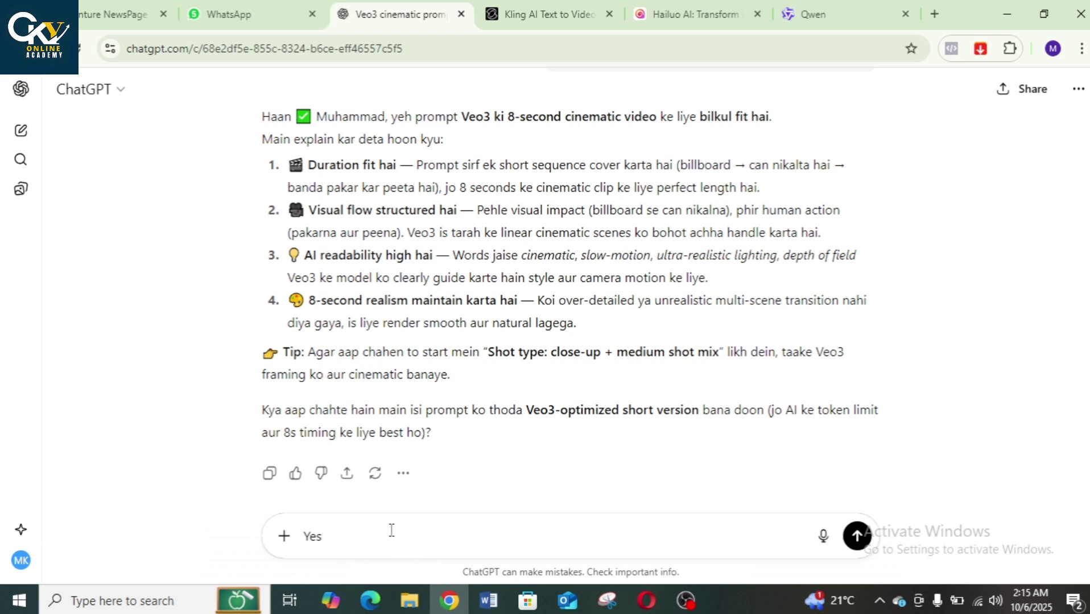
- Answer "Yes" to ChatGPT's offer of a Veo3-optimized short version, and select the full final Coca-Cola prompt with voice and sound for Flow
key(Return)
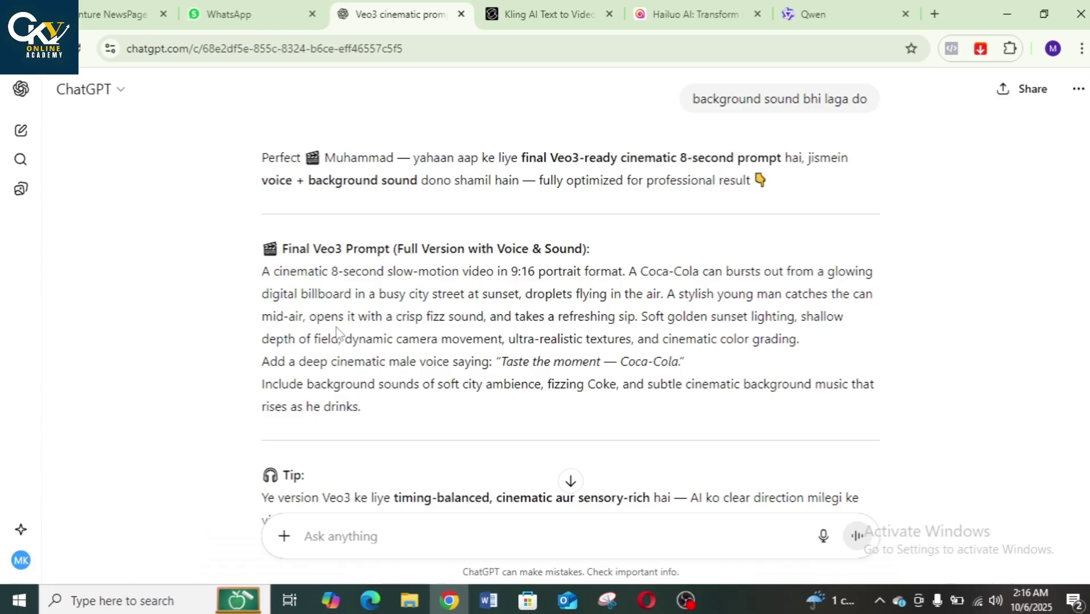
triple_click(337, 333)
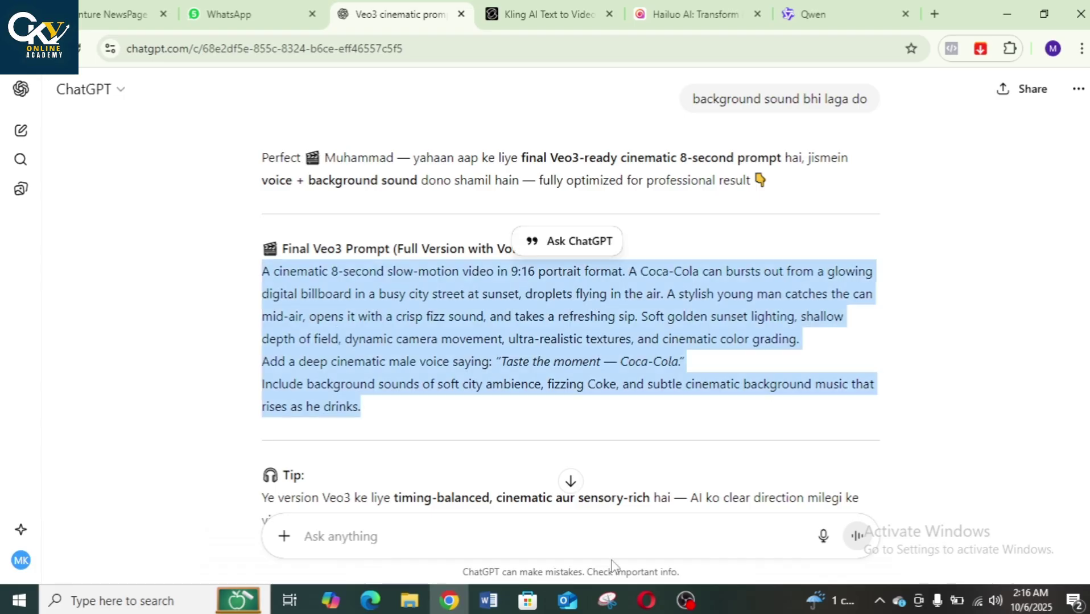
key(alt+Tab)
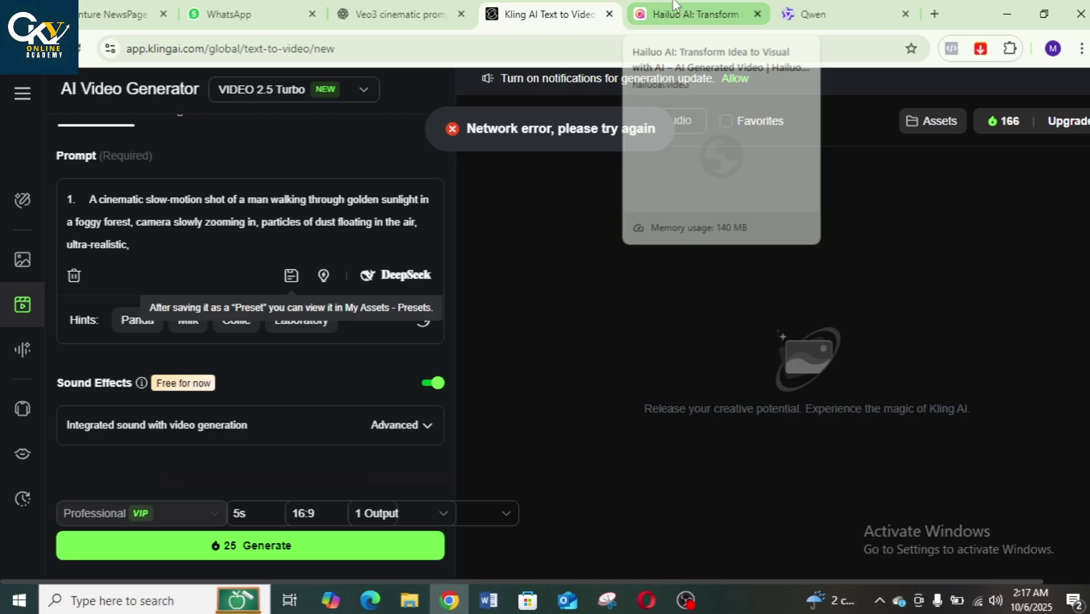
- Switch to Hailuo AI and check the Coca-Cola can image-to-video generation alongside the clip in Flow
click(674, 6)
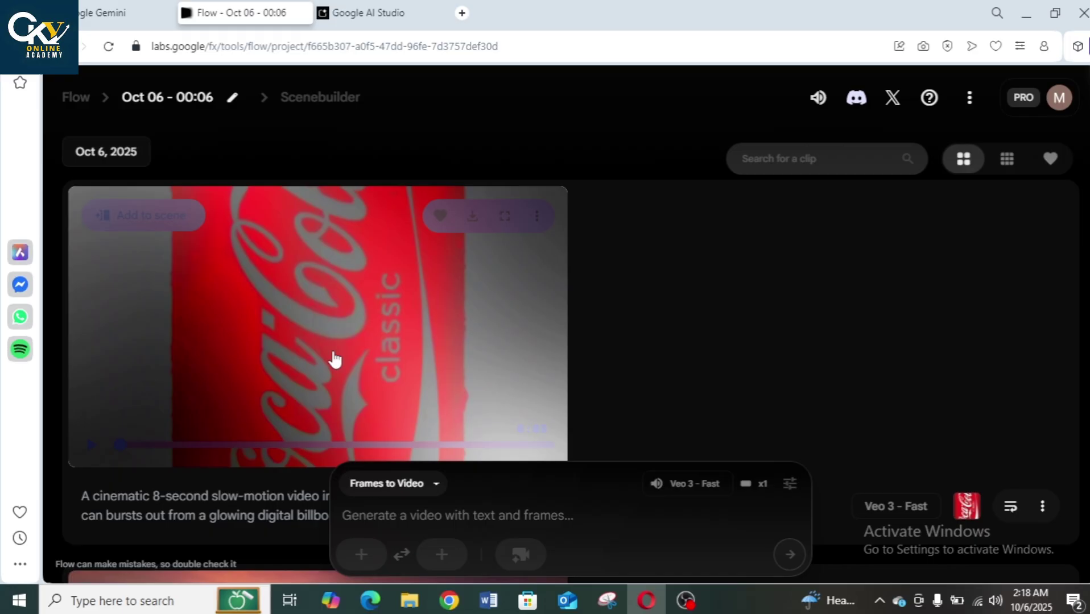
key(alt+Tab)
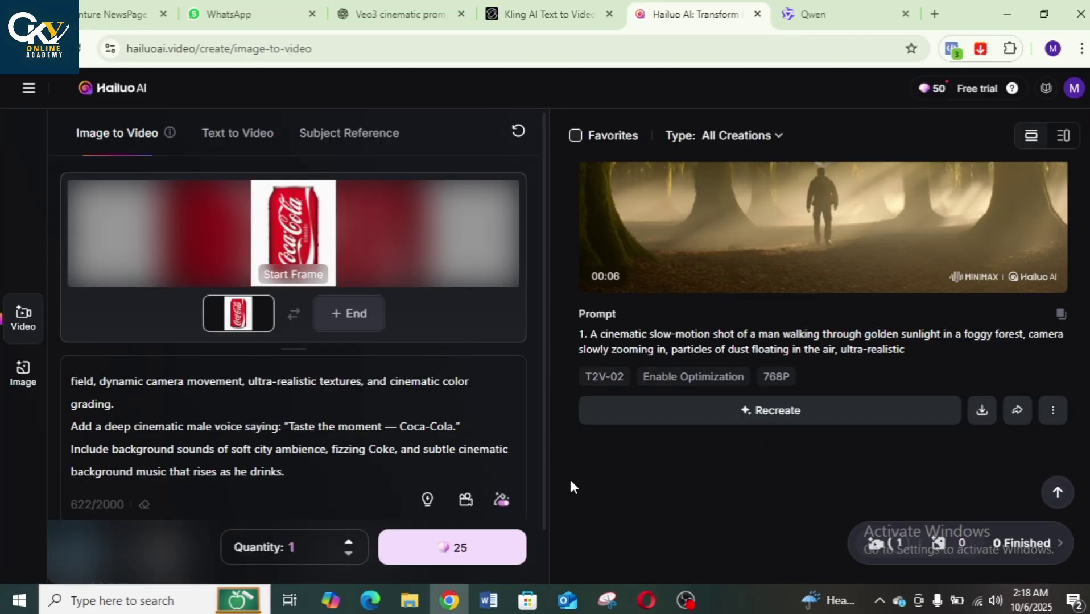
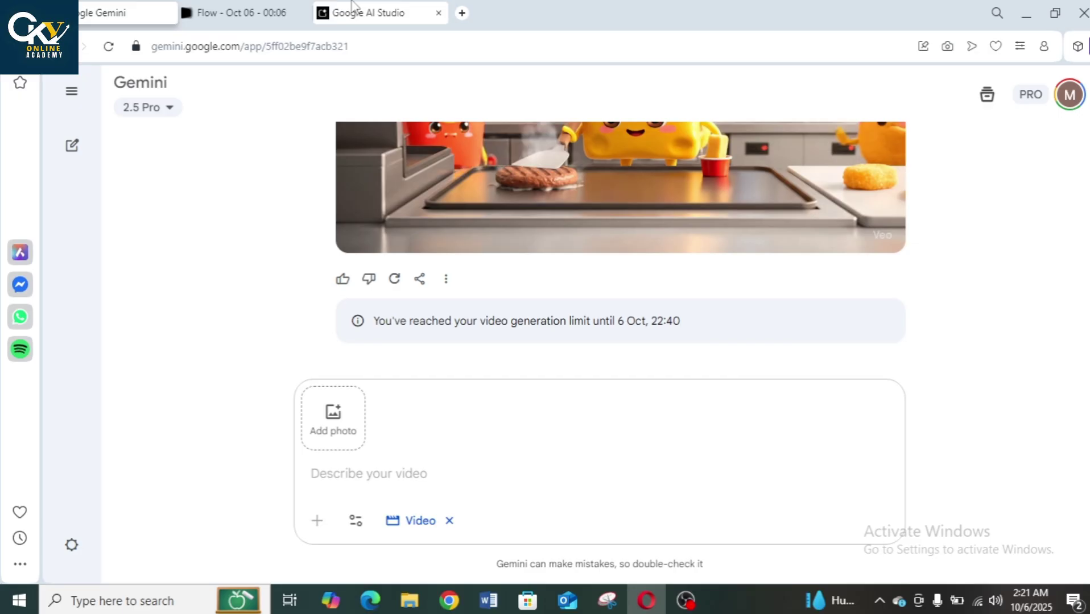
- Switch to Google AI Studio and look through the options for adding an image to the Veo video prompt
click(359, 13)
click(730, 545)
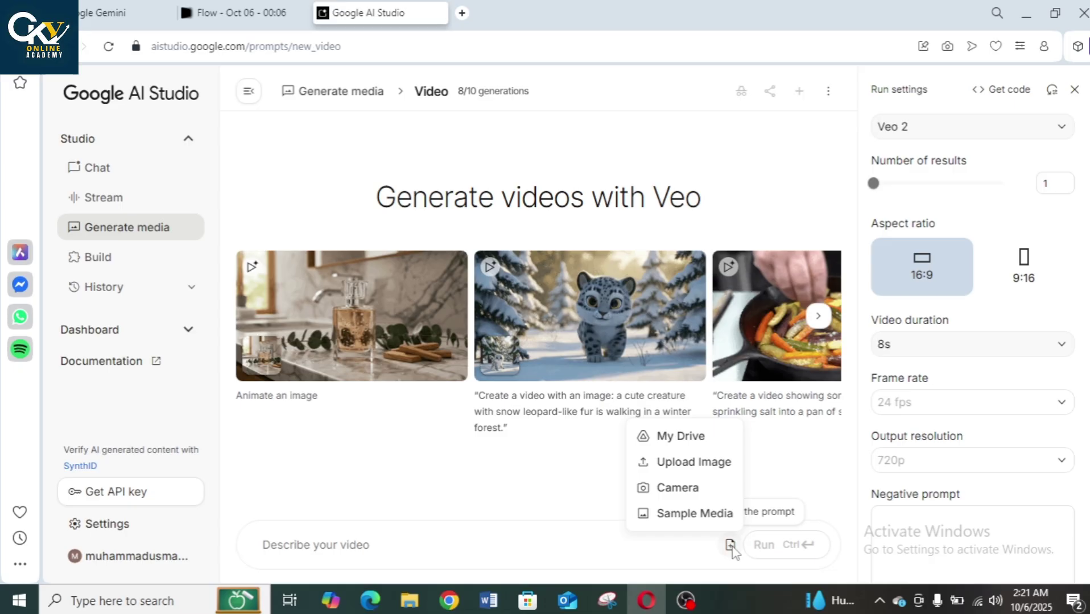
click(633, 438)
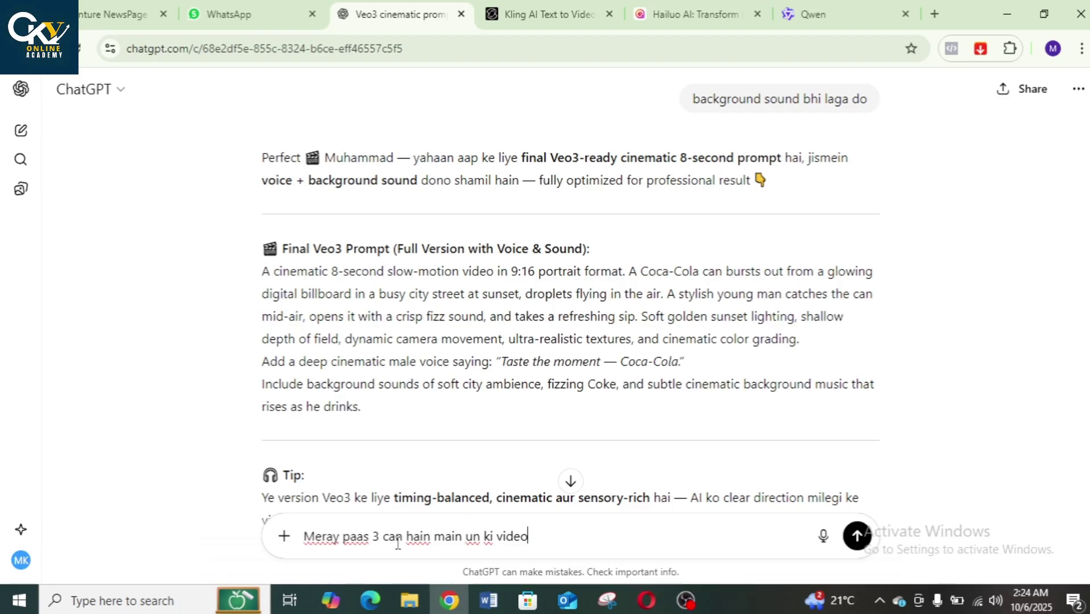
- Write a Roman Urdu request in ChatGPT for a prompt for an 8-second Veo3 video of three cans flying in all directions through the air
text(veo3 mein 8 seconds ki banana chahta hun woh)
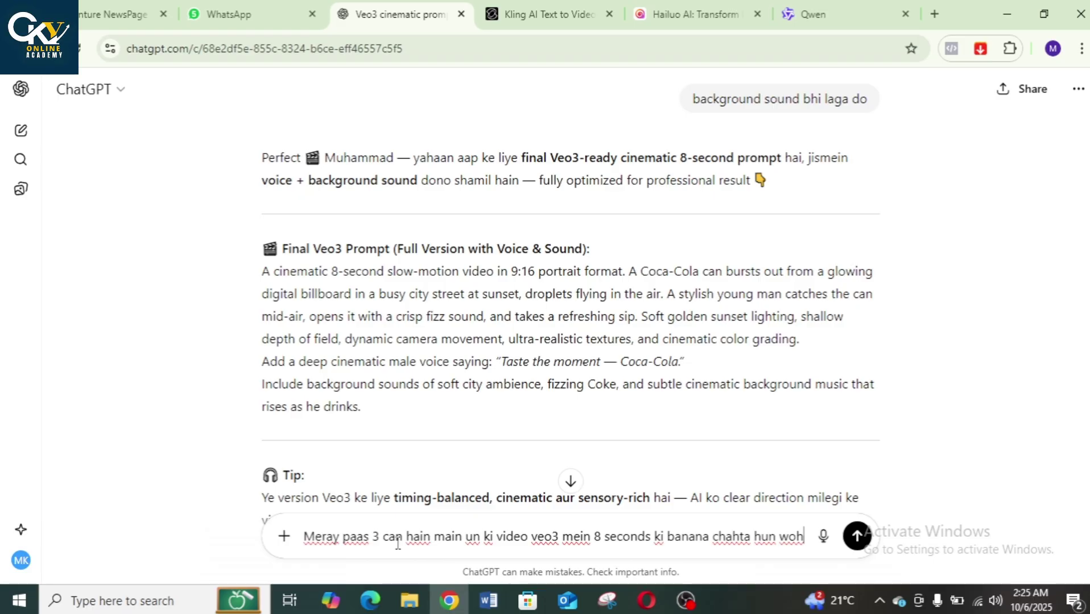
text(can hawa mein charon taraf ur rahaye ho)
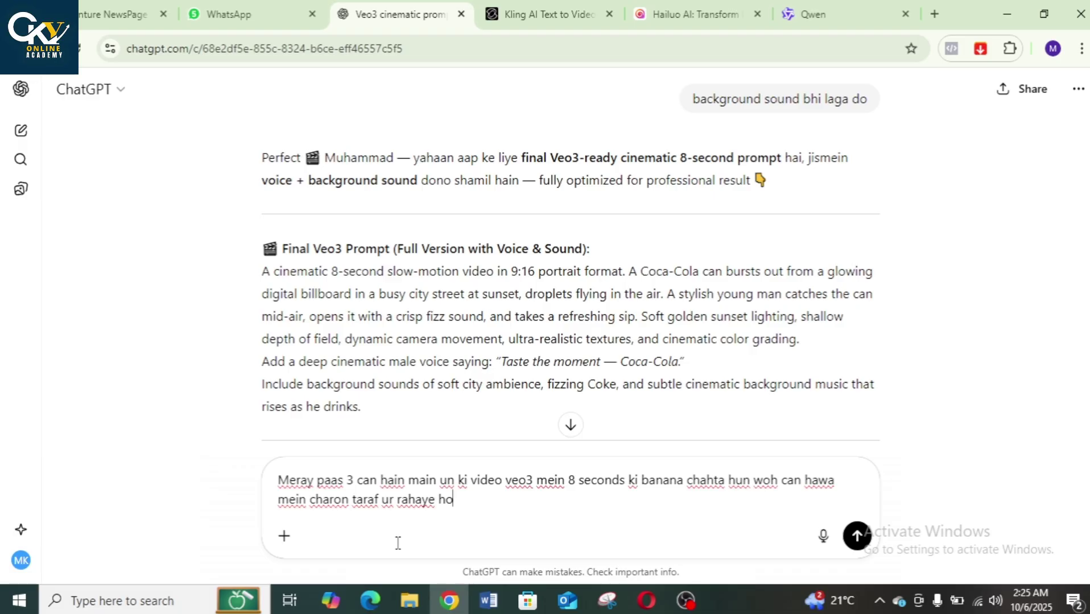
text( us ka prompt ba)
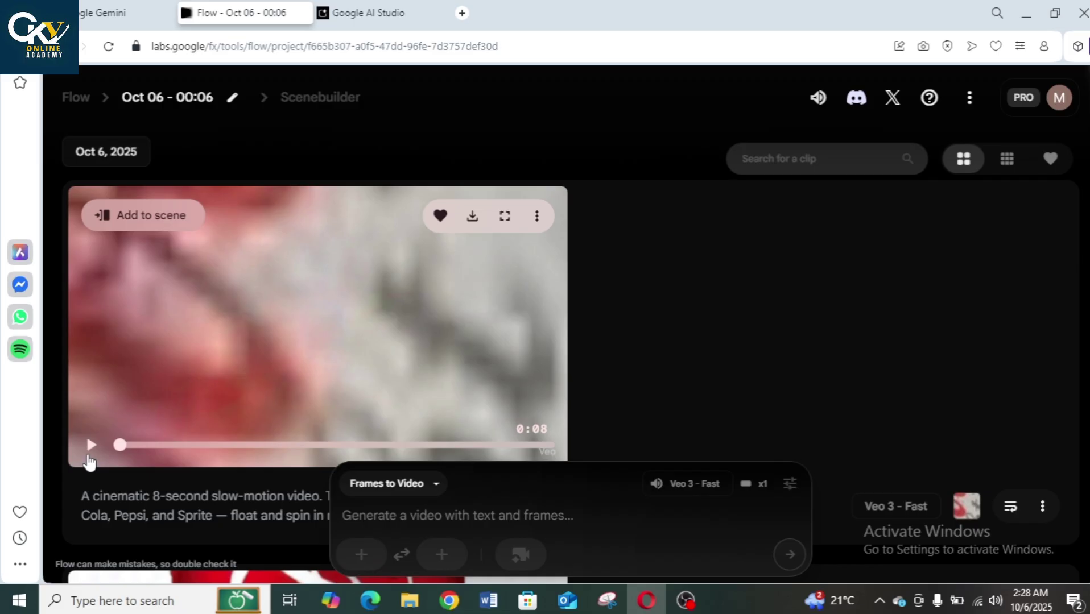
- Play the generated clip of the floating Coca-Cola, Pepsi and Sprite cans in Flow
click(91, 445)
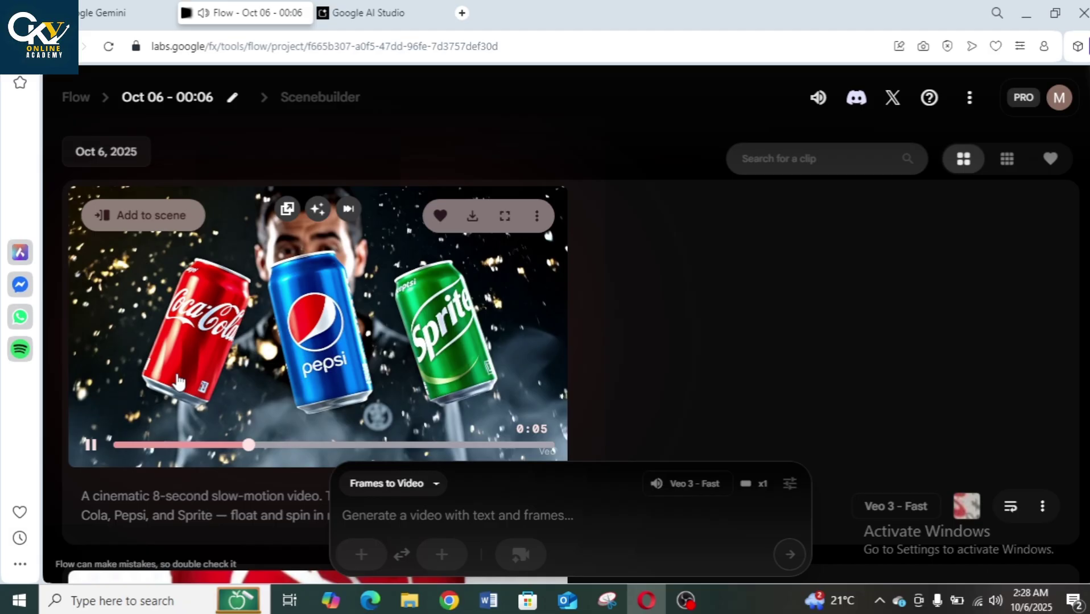